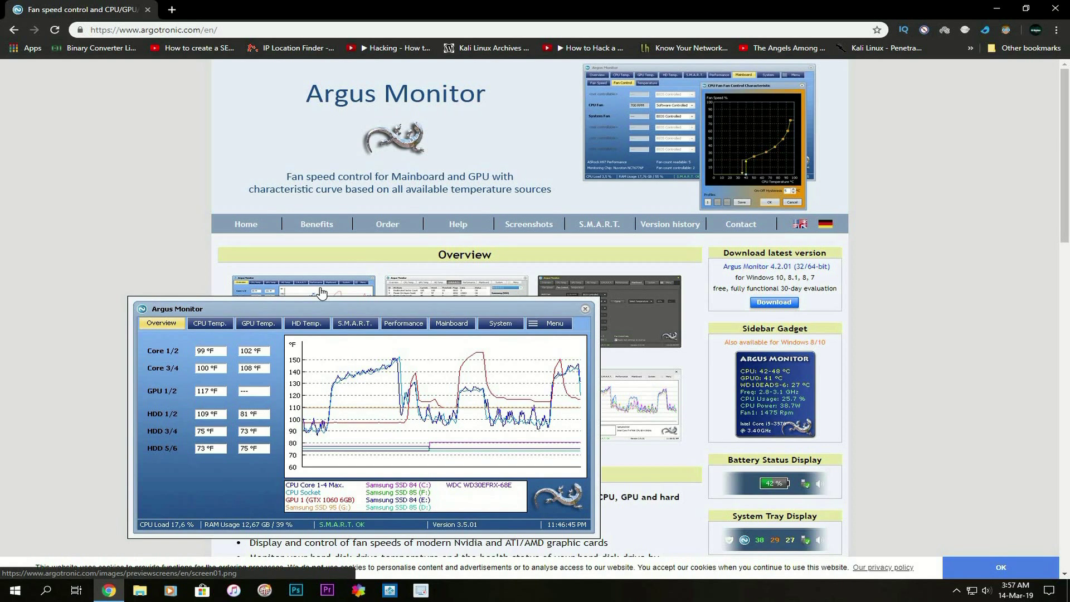
Review the overview screenshots and the feature list on the Argus Monitor website
{"action": "mouse_move", "coordinate": [521, 296]}
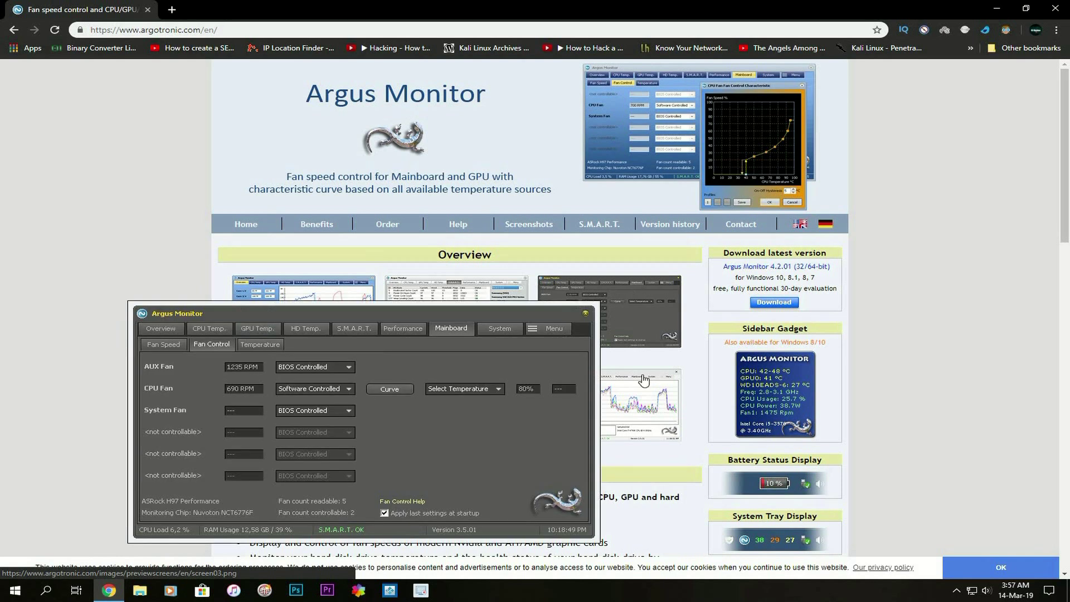
{"action": "scroll", "coordinate": [280, 440], "scroll_direction": "down", "scroll_amount": 2}
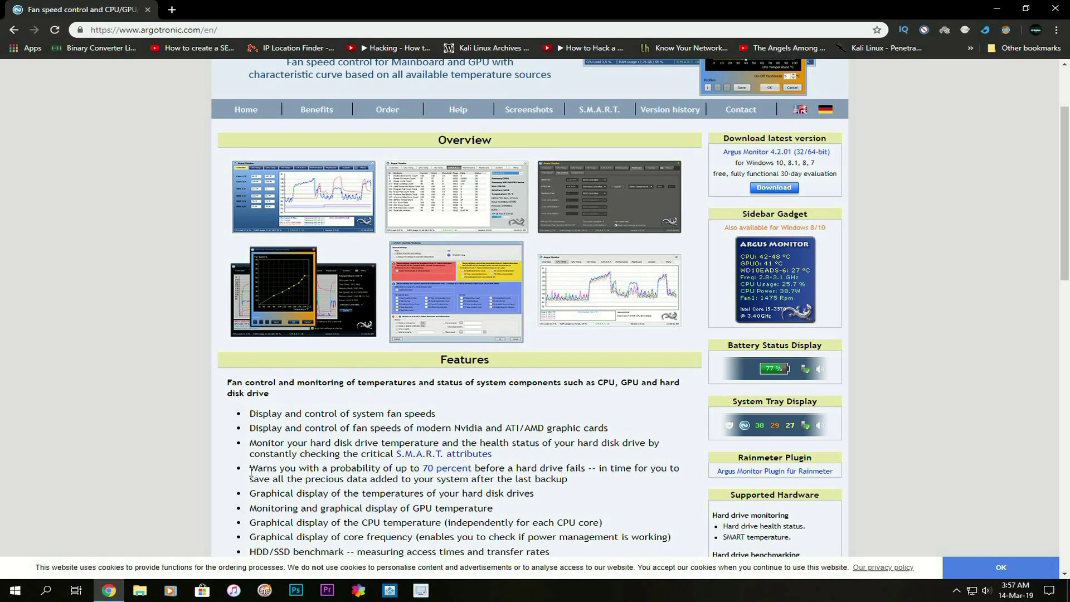
{"action": "left_click_drag", "start_coordinate": [250, 469], "coordinate": [680, 467]}
{"action": "left_click", "coordinate": [684, 496]}
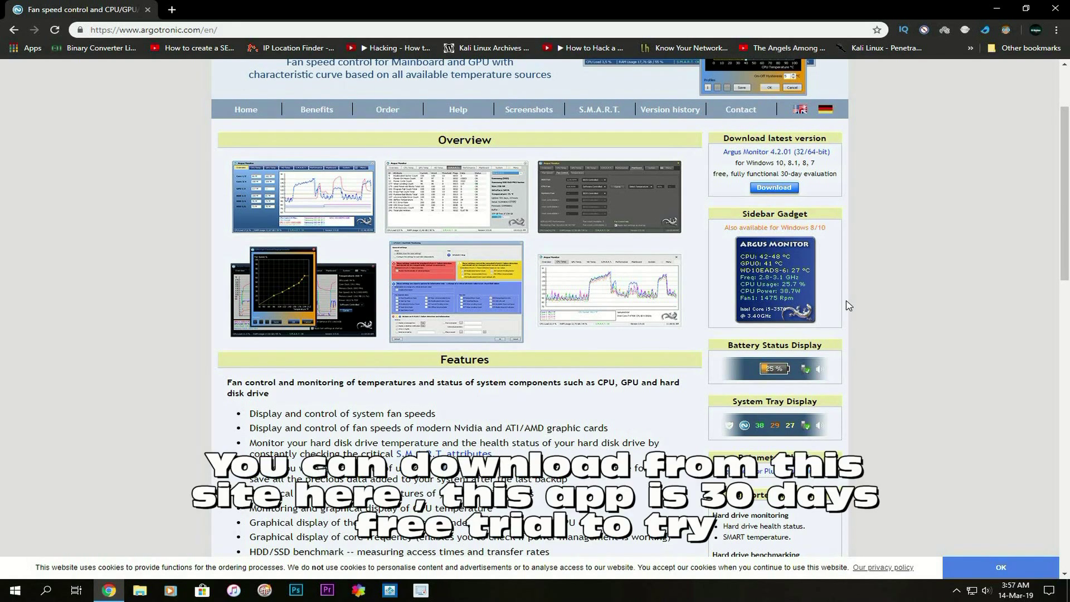
Request the Argus Monitor installer download from its website and cancel saving the file
{"action": "scroll", "coordinate": [776, 312], "scroll_direction": "up", "scroll_amount": 2}
{"action": "left_click", "coordinate": [770, 304]}
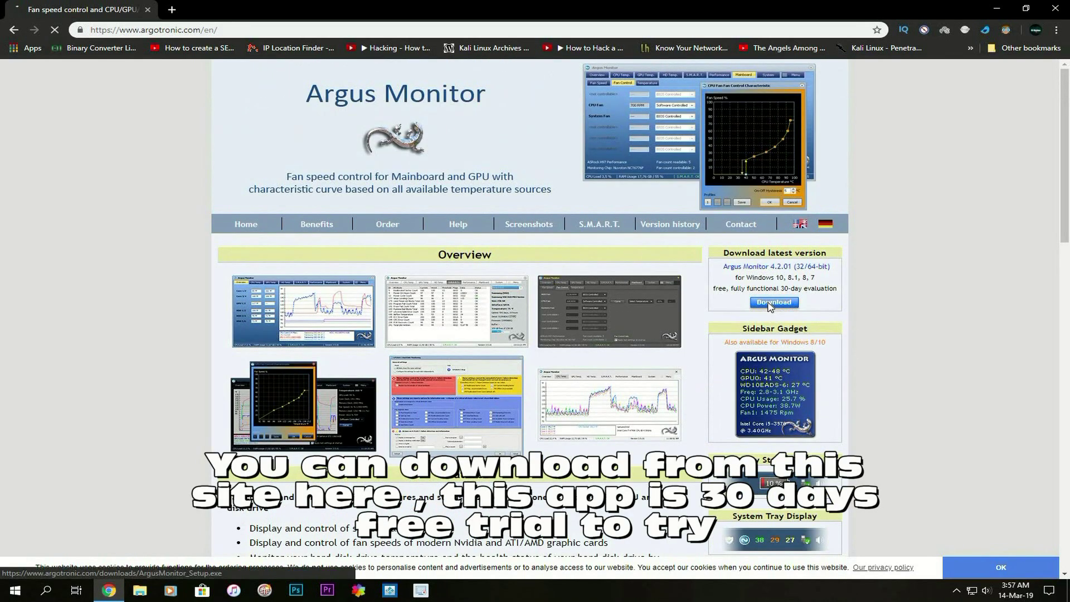
{"action": "left_click", "coordinate": [491, 281]}
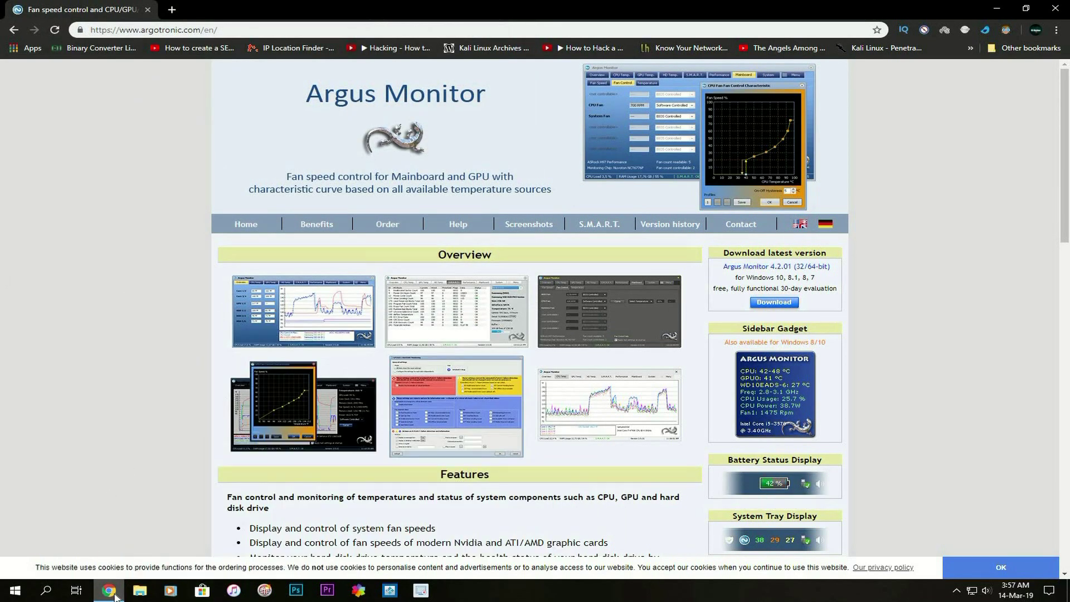
Search the web for "fan speed" in the browser and open the SpeedFan website from the results
{"action": "key", "text": "super+d"}
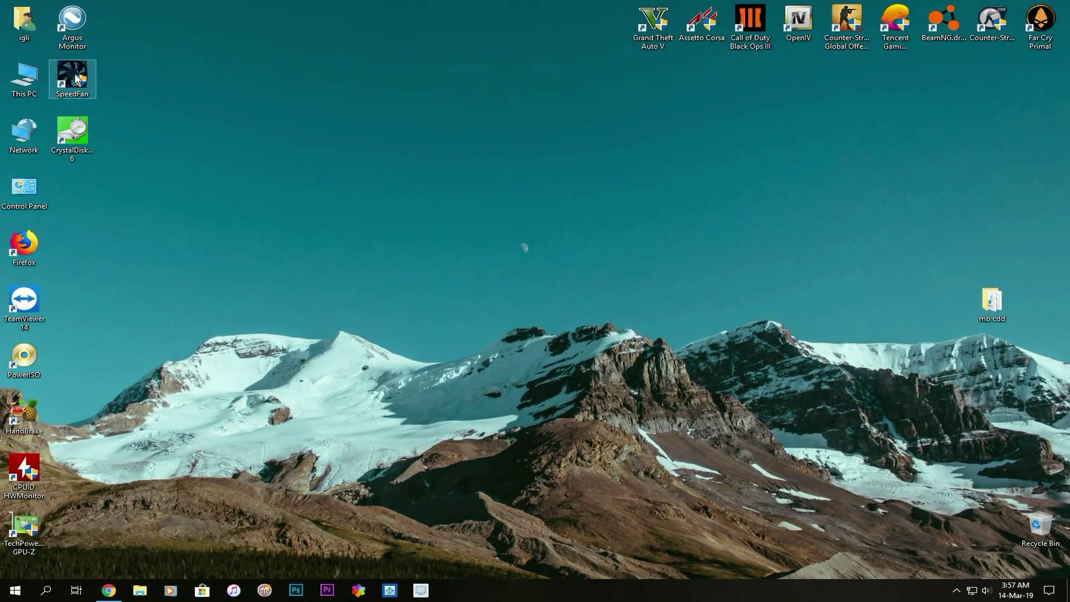
{"action": "left_click", "coordinate": [109, 590]}
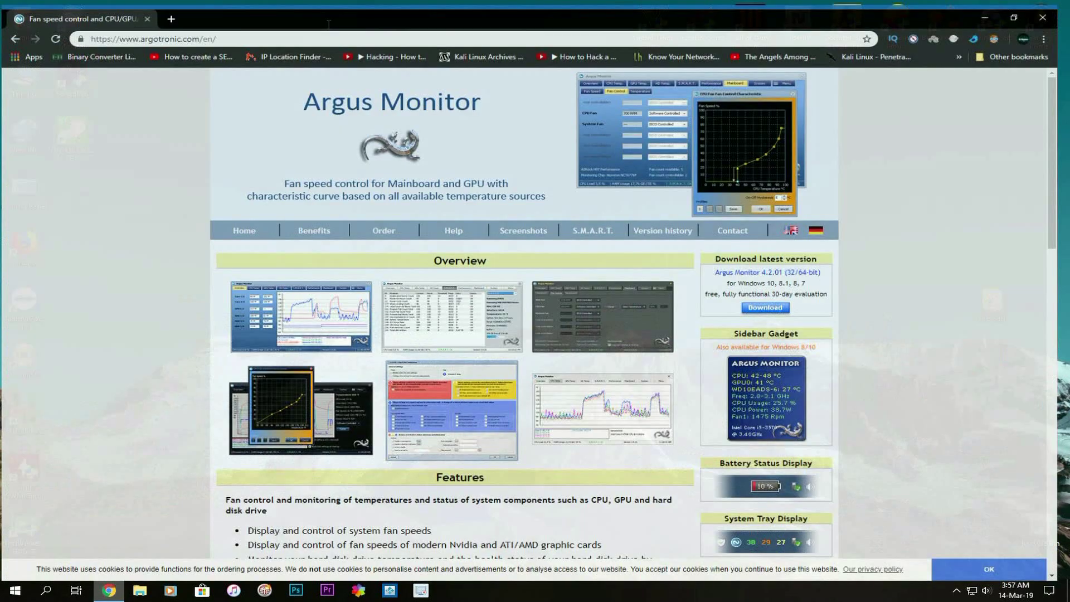
{"action": "left_click", "coordinate": [295, 28]}
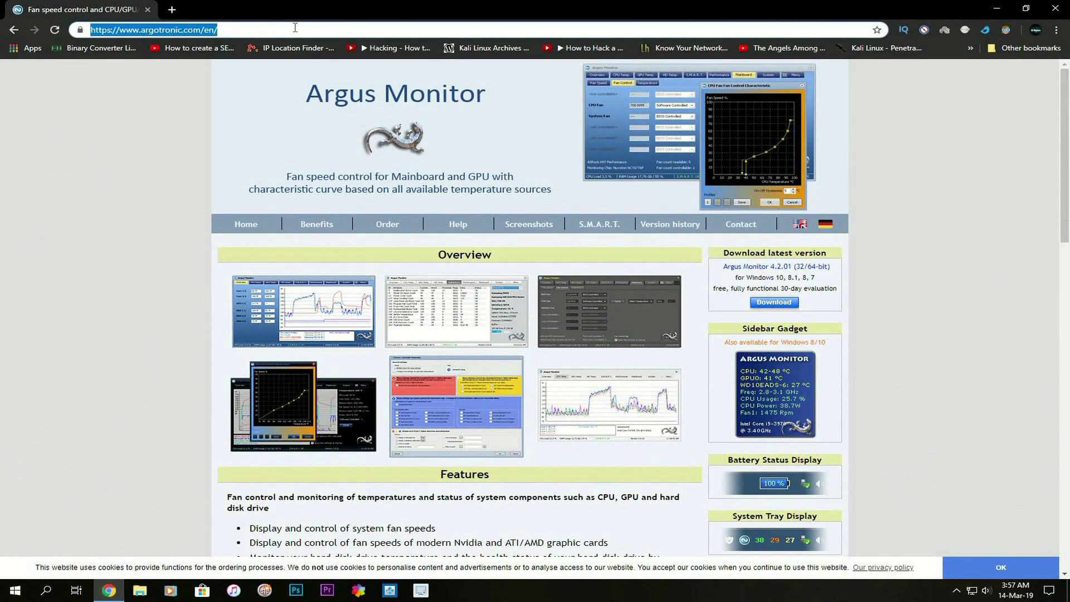
{"action": "type", "text": "fan"}
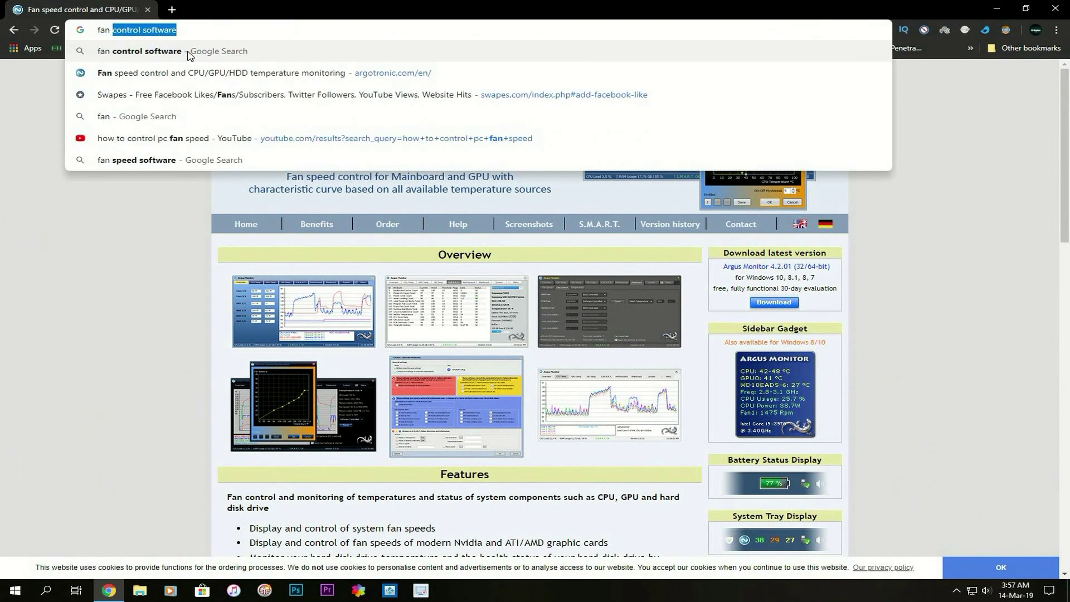
{"action": "type", "text": " speed"}
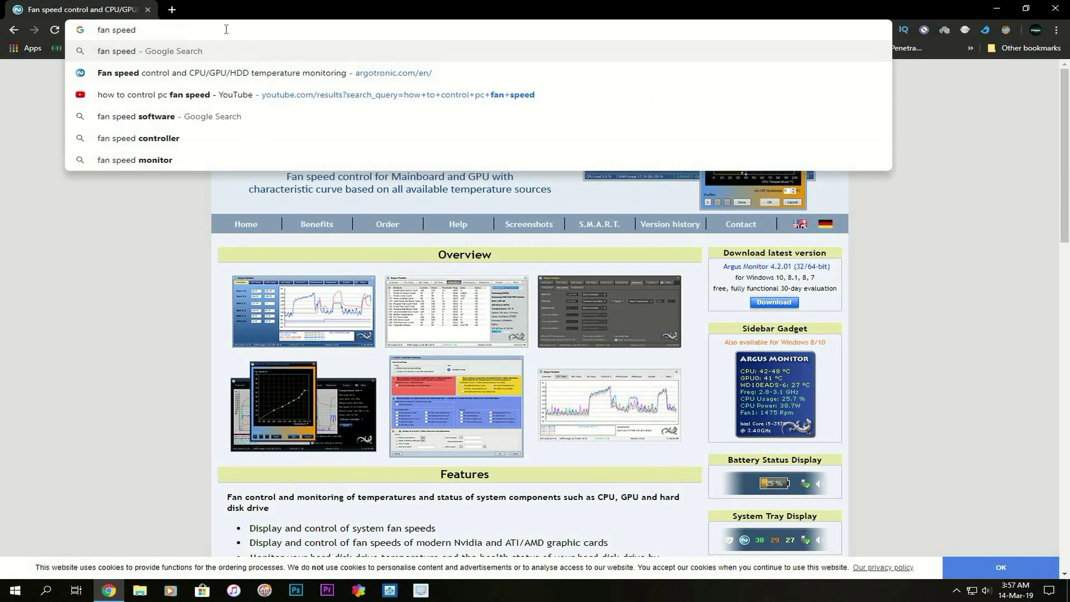
{"action": "key", "text": "Return"}
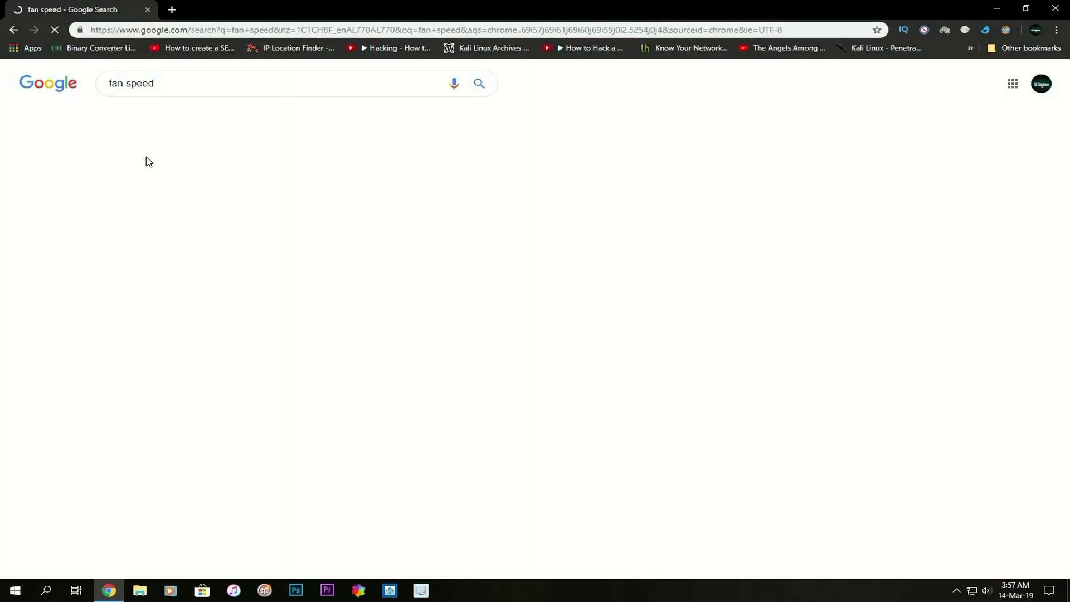
{"action": "left_click", "coordinate": [148, 165]}
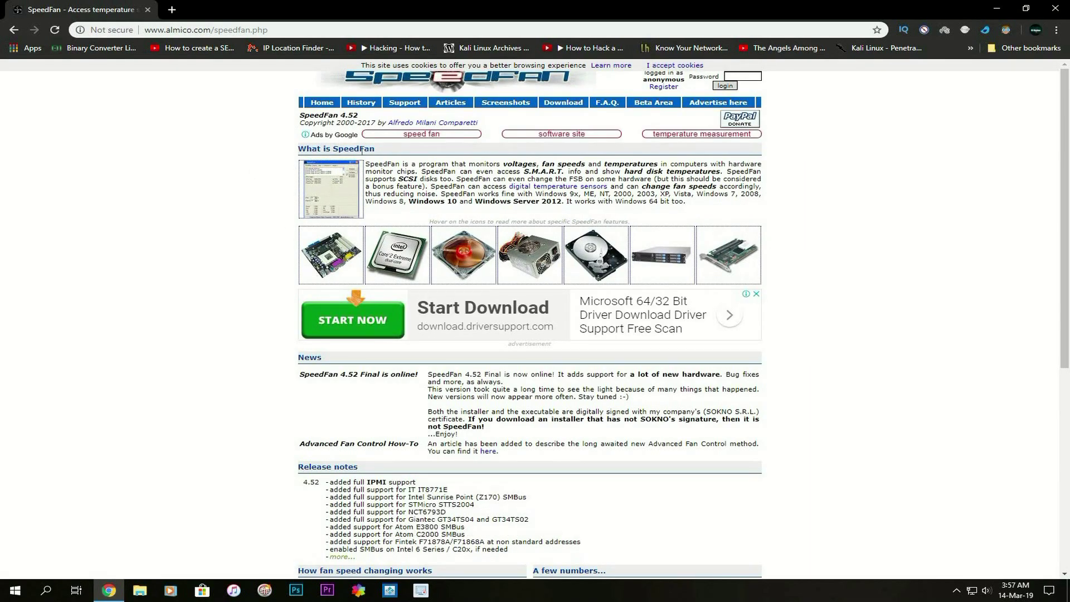
Request the SpeedFan 4.52 installer from the site's download page and cancel saving the file
{"action": "left_click", "coordinate": [558, 106]}
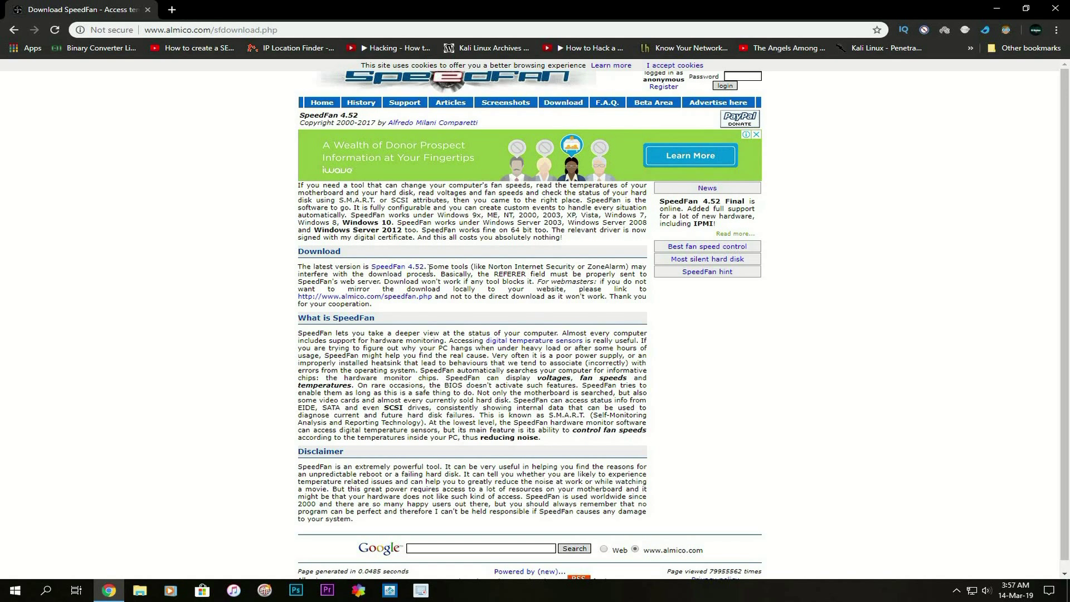
{"action": "left_click", "coordinate": [394, 269]}
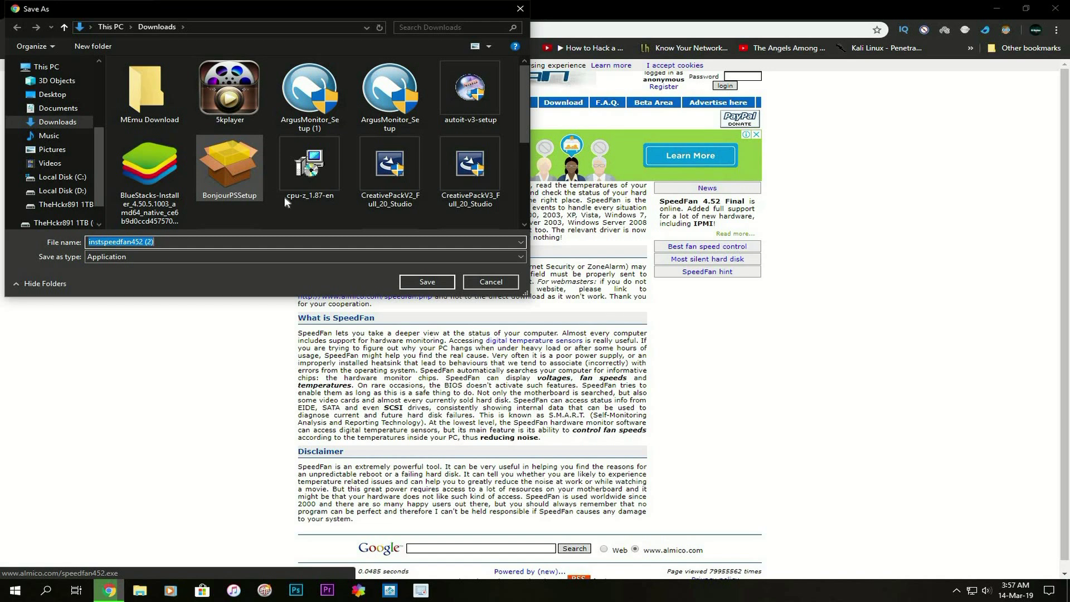
{"action": "left_click", "coordinate": [505, 282]}
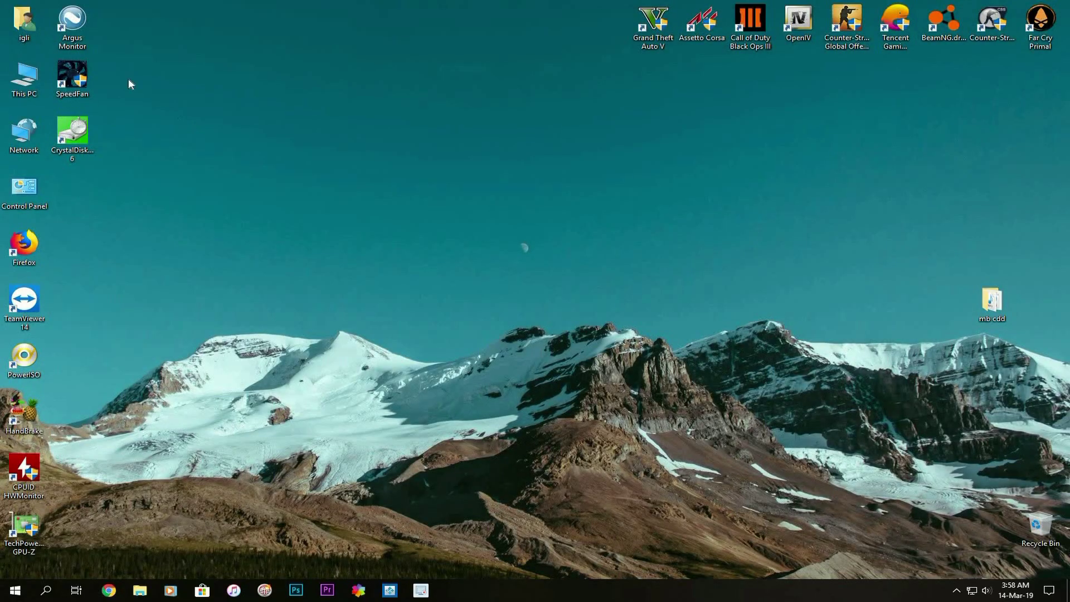
Bring up the running Argus Monitor from the hidden notification icons and reposition its window on the desktop
{"action": "left_click", "coordinate": [956, 590]}
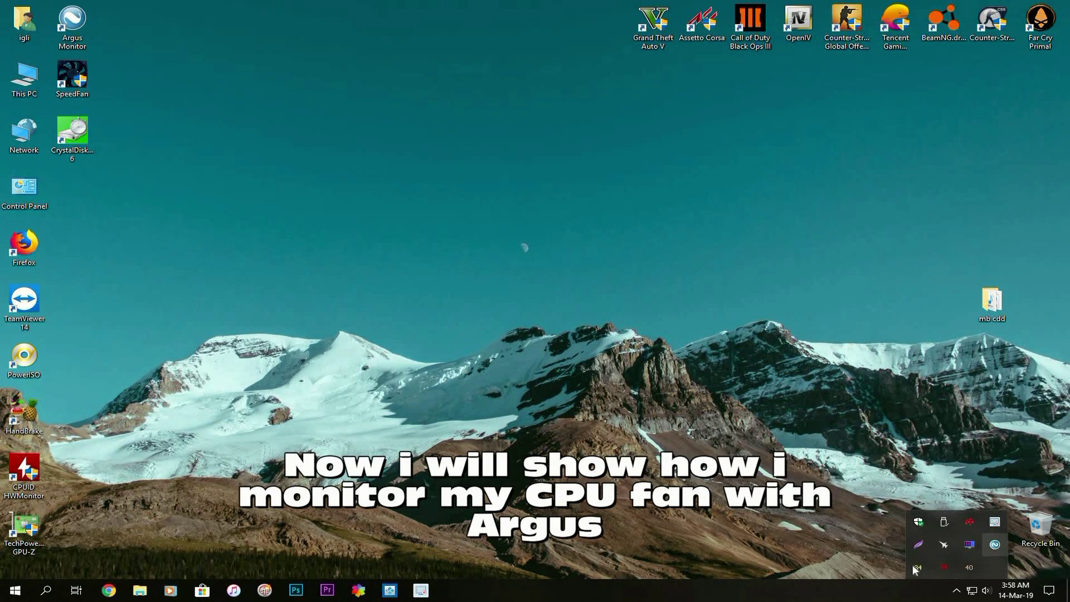
{"action": "left_click", "coordinate": [994, 544]}
{"action": "left_click_drag", "start_coordinate": [561, 280], "coordinate": [489, 235]}
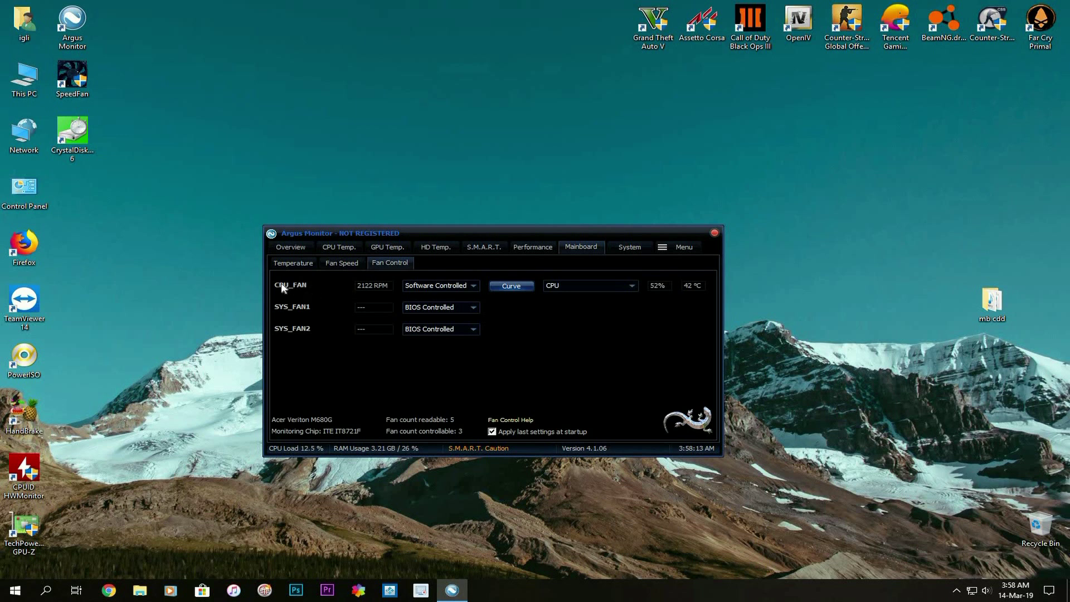
Set CPU_FAN to Software Controlled with CPU as its temperature source
{"action": "left_click", "coordinate": [427, 287]}
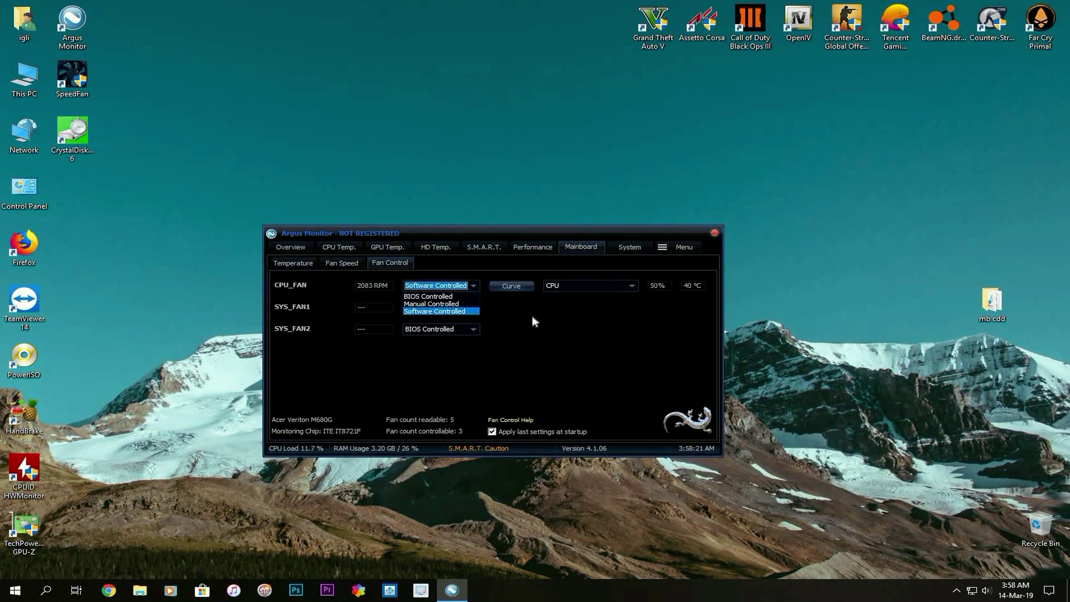
{"action": "left_click", "coordinate": [442, 312]}
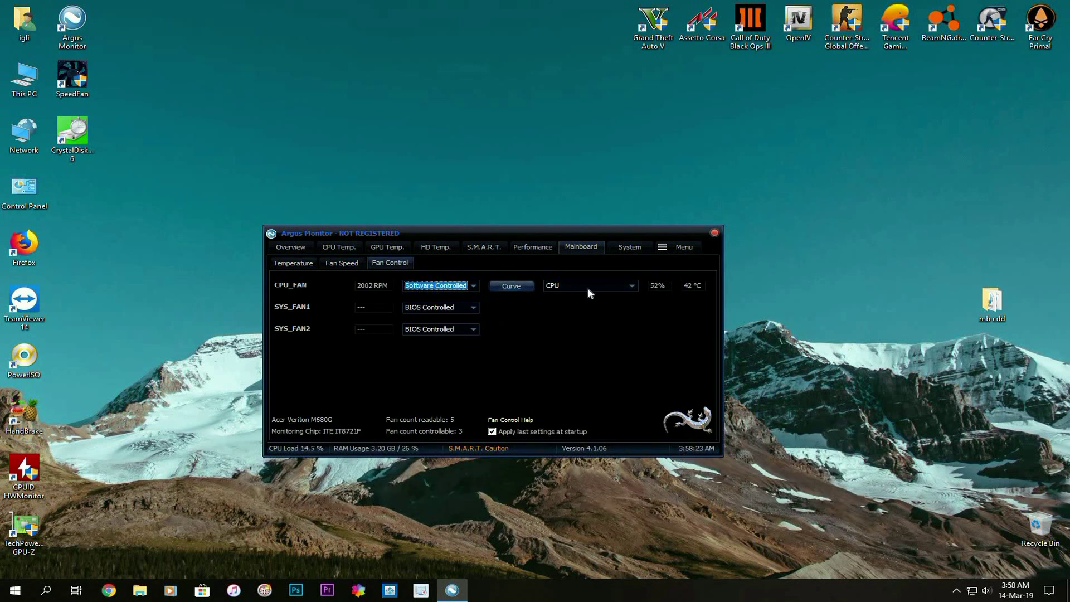
{"action": "left_click", "coordinate": [567, 286]}
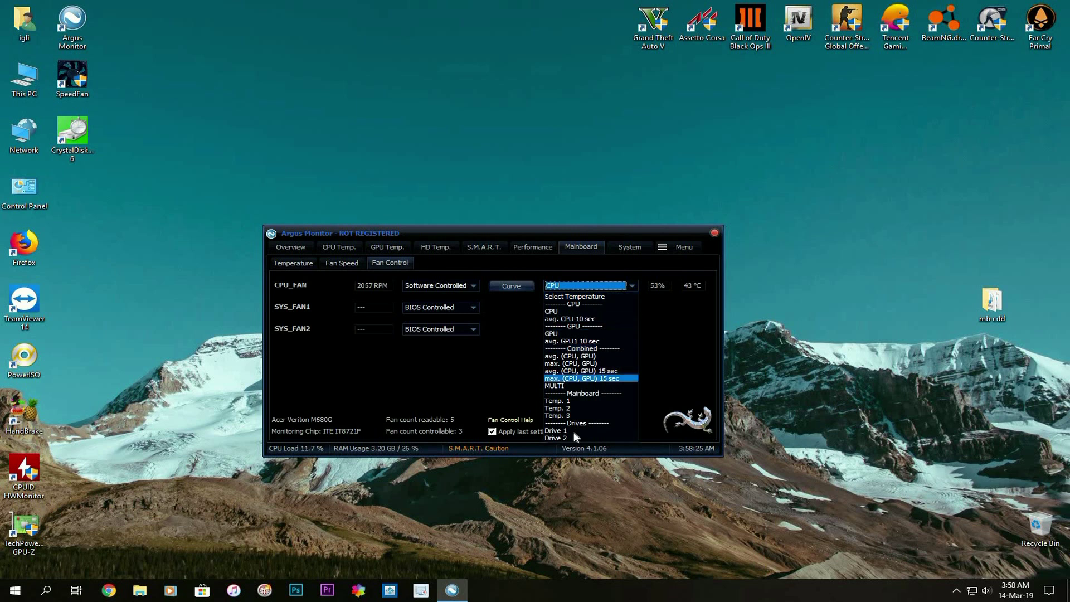
{"action": "left_click", "coordinate": [563, 311]}
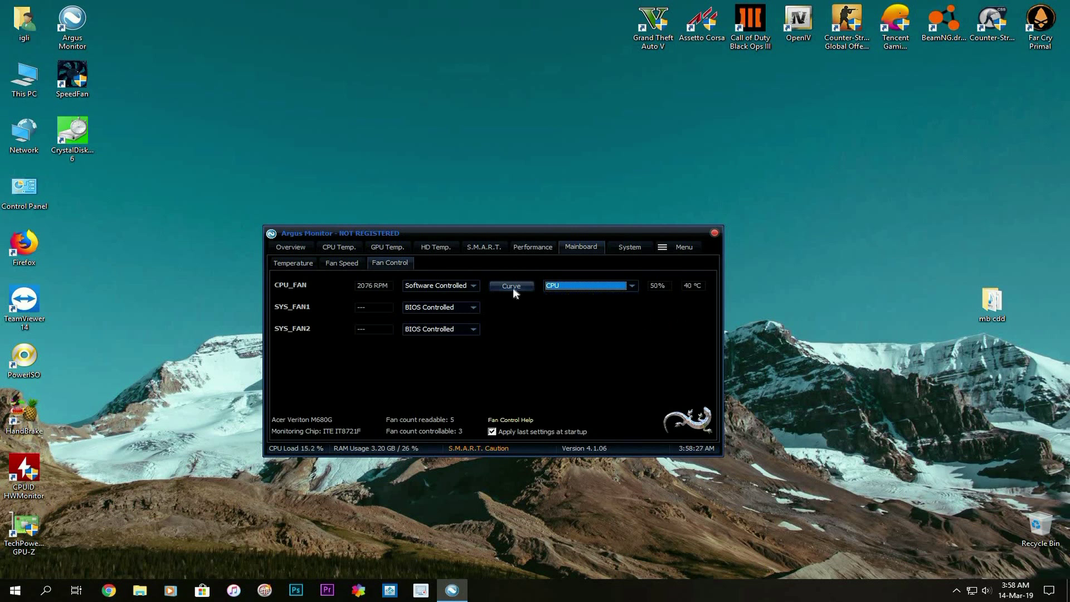
Examine the CPU_FAN fan speed curve against CPU temperature and close it without changes
{"action": "left_click", "coordinate": [513, 288]}
{"action": "left_click_drag", "start_coordinate": [121, 25], "coordinate": [838, 215]}
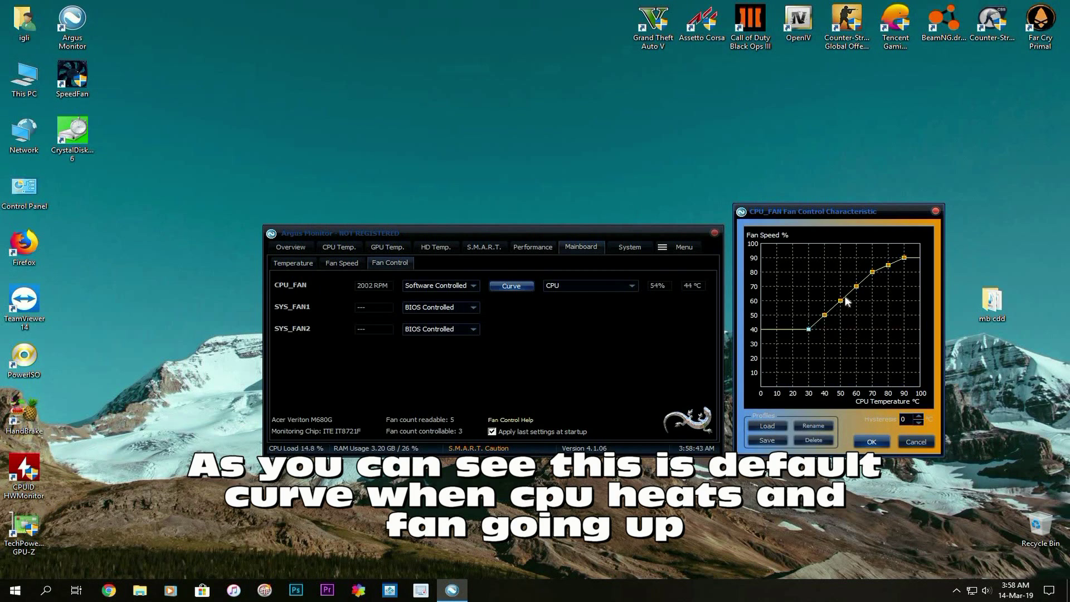
{"action": "left_click", "coordinate": [910, 442]}
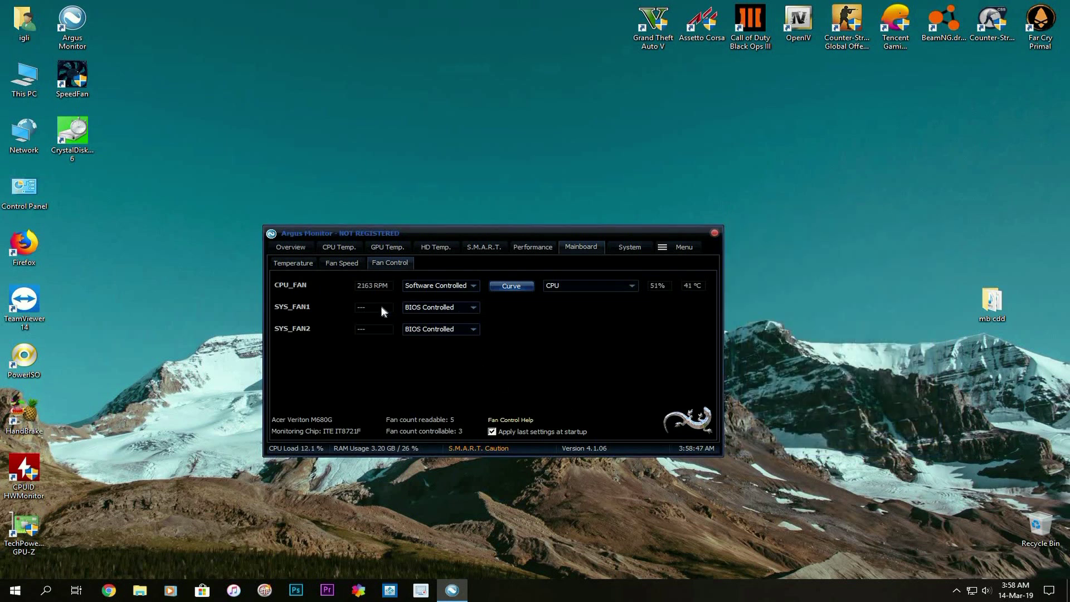
Try Manual Controlled and Software Controlled modes for SYS_FAN1, check the temperature source options, and return it to BIOS Controlled
{"action": "left_click", "coordinate": [433, 312]}
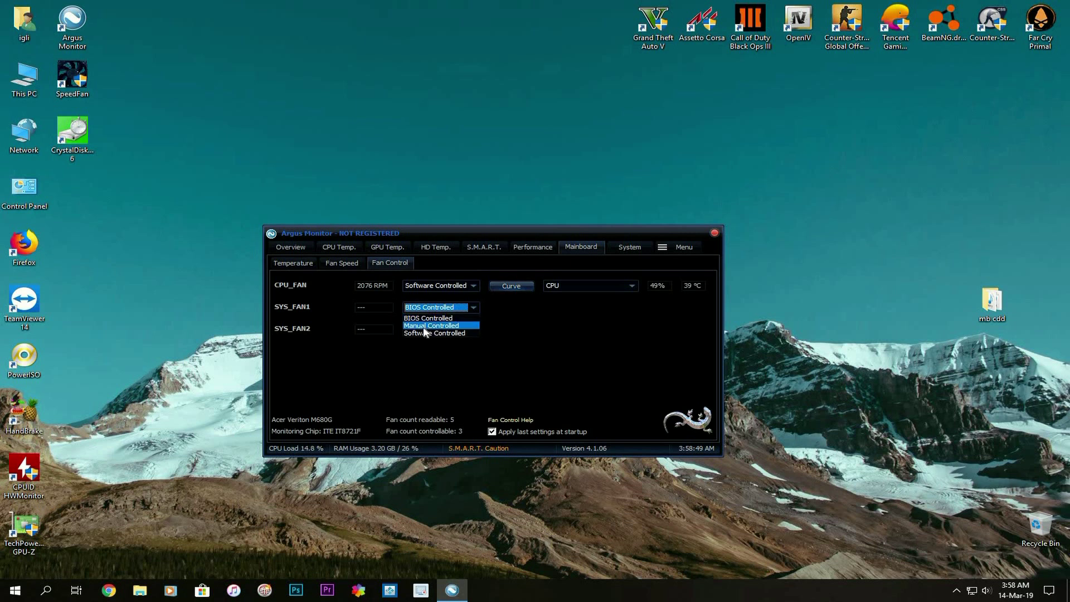
{"action": "left_click", "coordinate": [430, 325]}
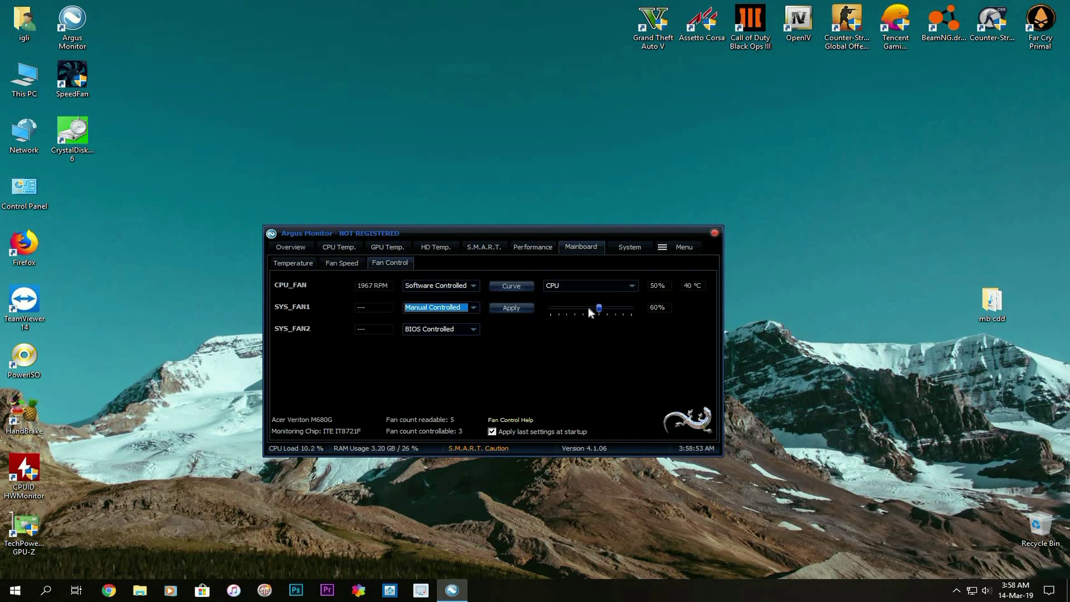
{"action": "left_click", "coordinate": [474, 308]}
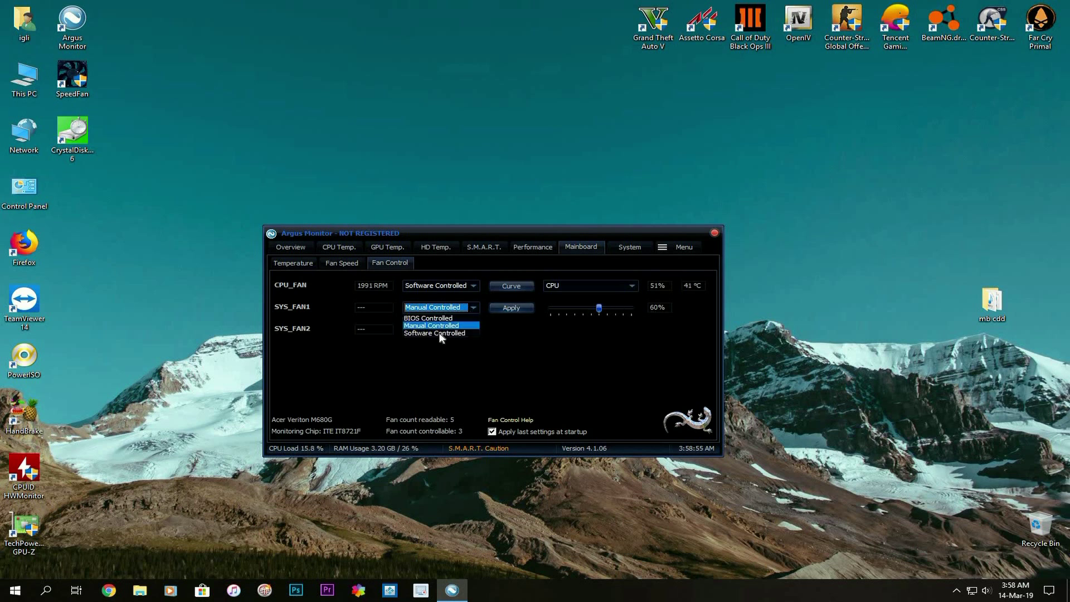
{"action": "left_click", "coordinate": [440, 333]}
{"action": "left_click", "coordinate": [632, 307]}
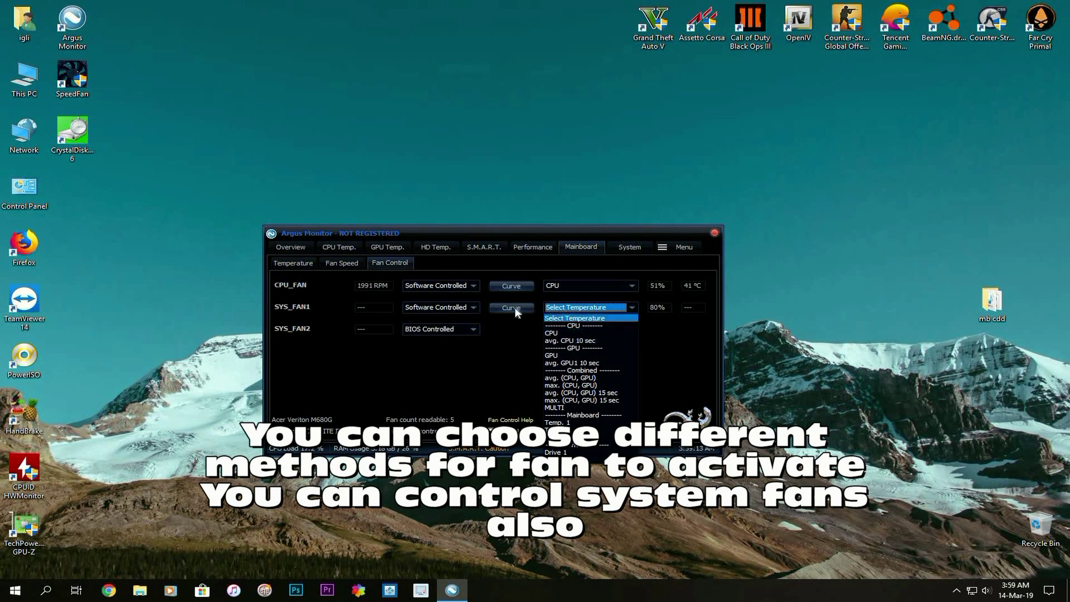
{"action": "left_click", "coordinate": [444, 308]}
{"action": "left_click", "coordinate": [441, 307]}
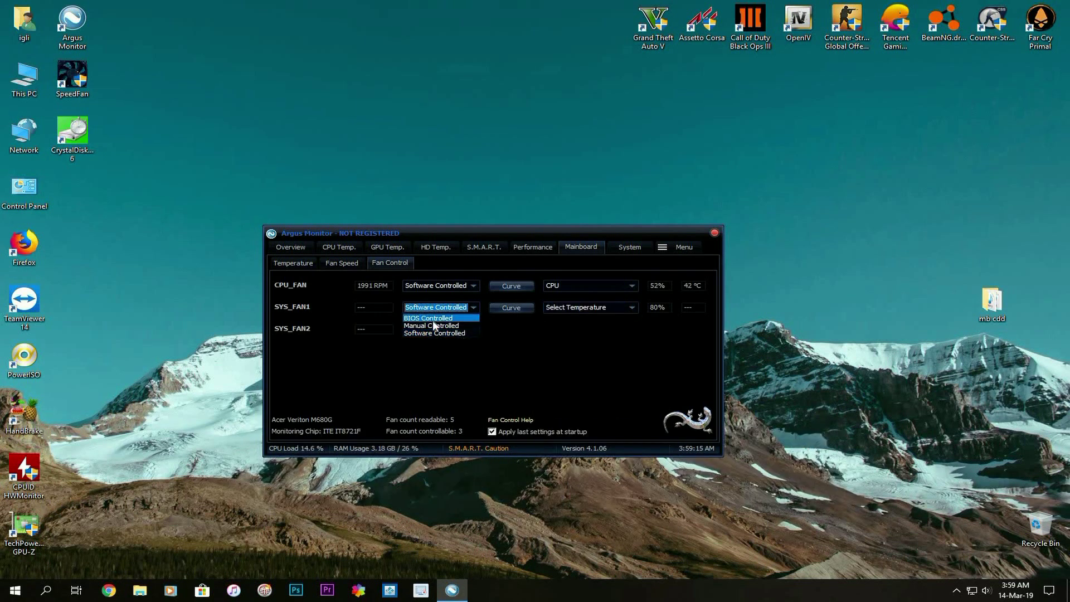
{"action": "left_click", "coordinate": [432, 317]}
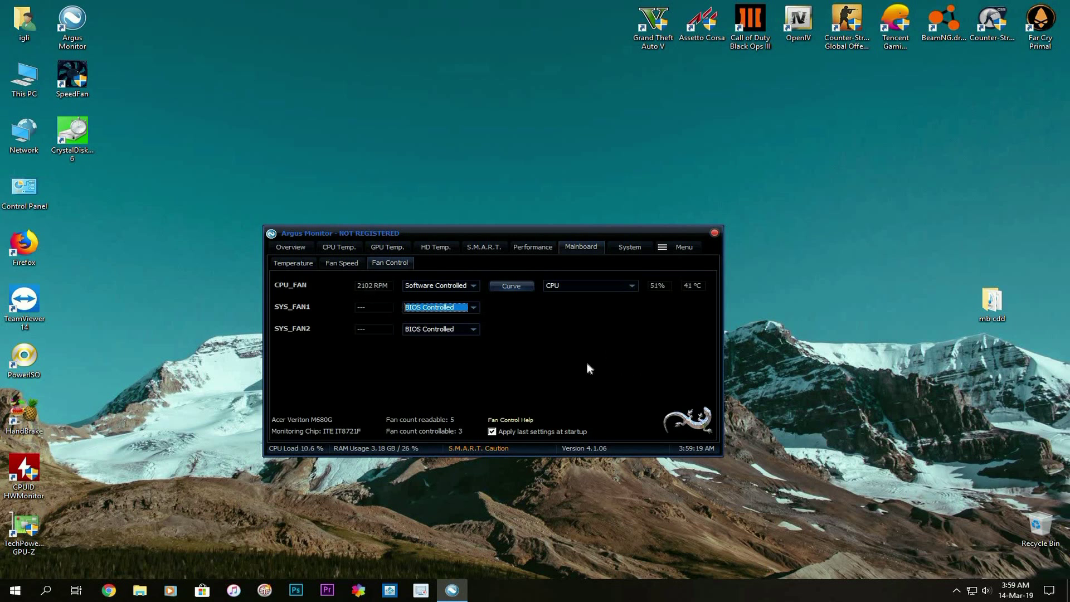
Close the Argus Monitor window and launch SpeedFan from the desktop, placing its window near the middle of the screen
{"action": "left_click", "coordinate": [714, 232]}
{"action": "right_click", "coordinate": [472, 291]}
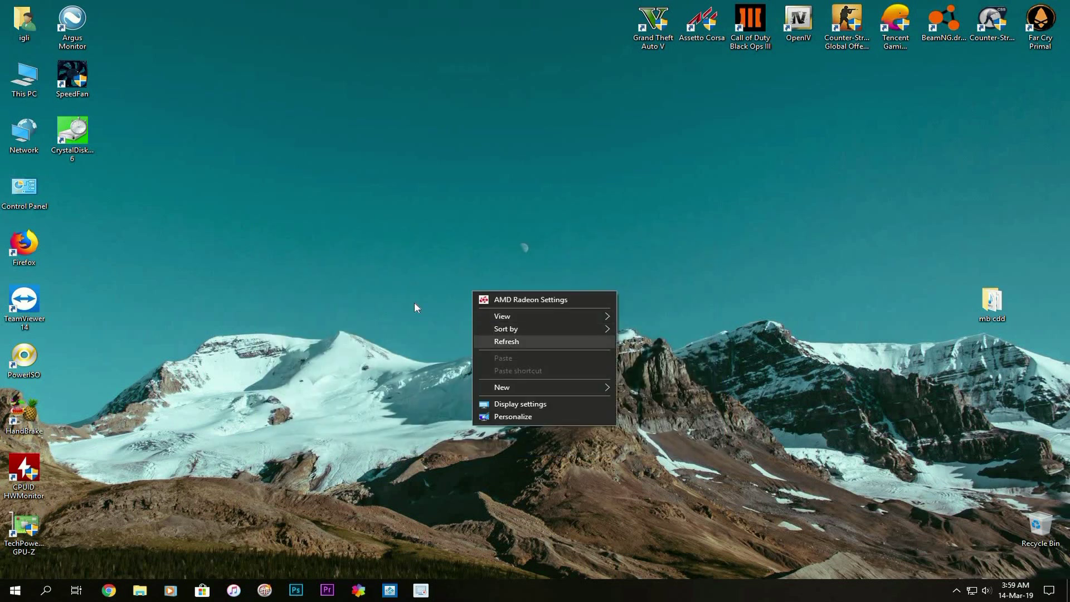
{"action": "left_click", "coordinate": [504, 342]}
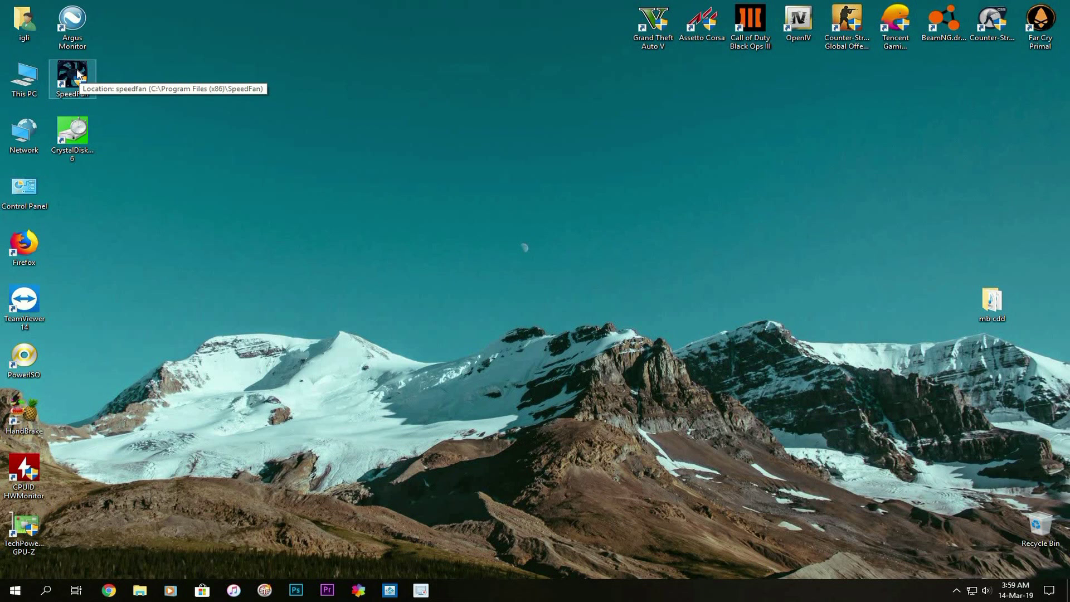
{"action": "double_click", "coordinate": [79, 73]}
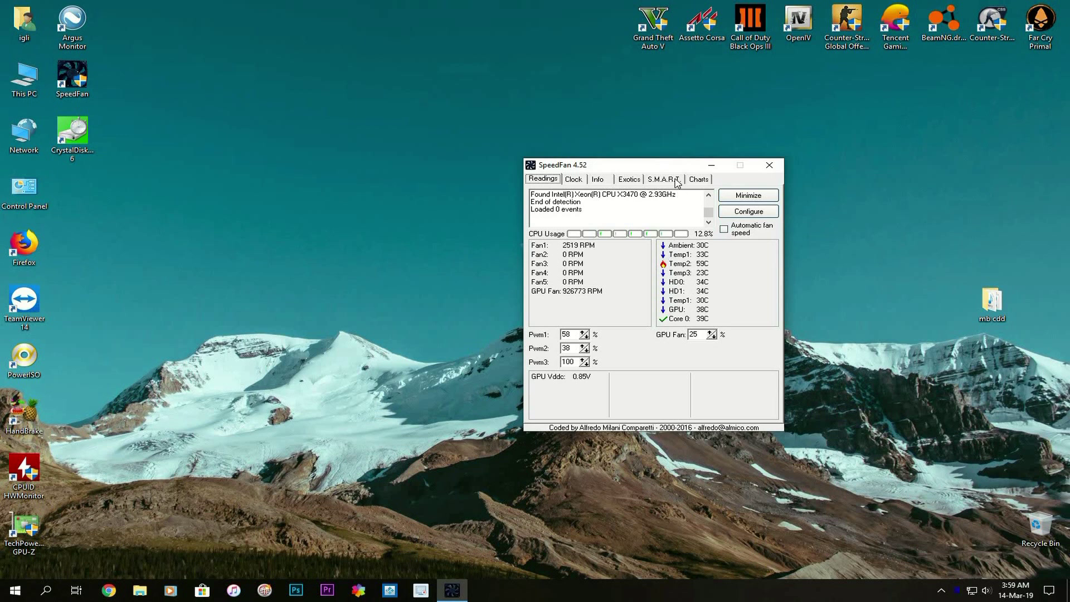
{"action": "left_click_drag", "start_coordinate": [586, 173], "coordinate": [493, 208]}
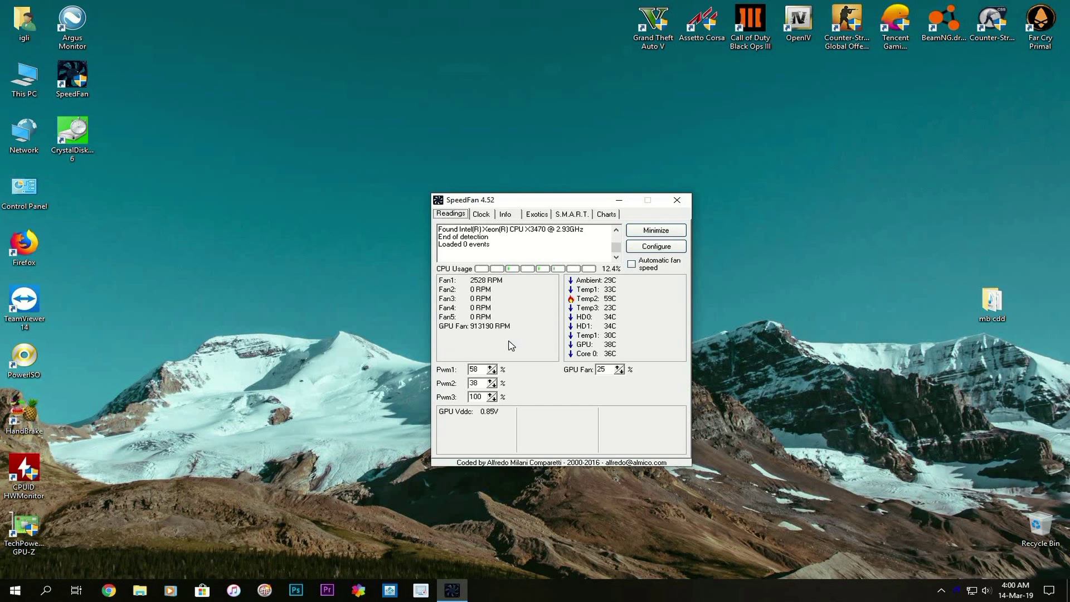
Show the advanced configuration properties of the motherboard's ISA chip, IT8721F at $A10 on ISA
{"action": "left_click", "coordinate": [658, 247]}
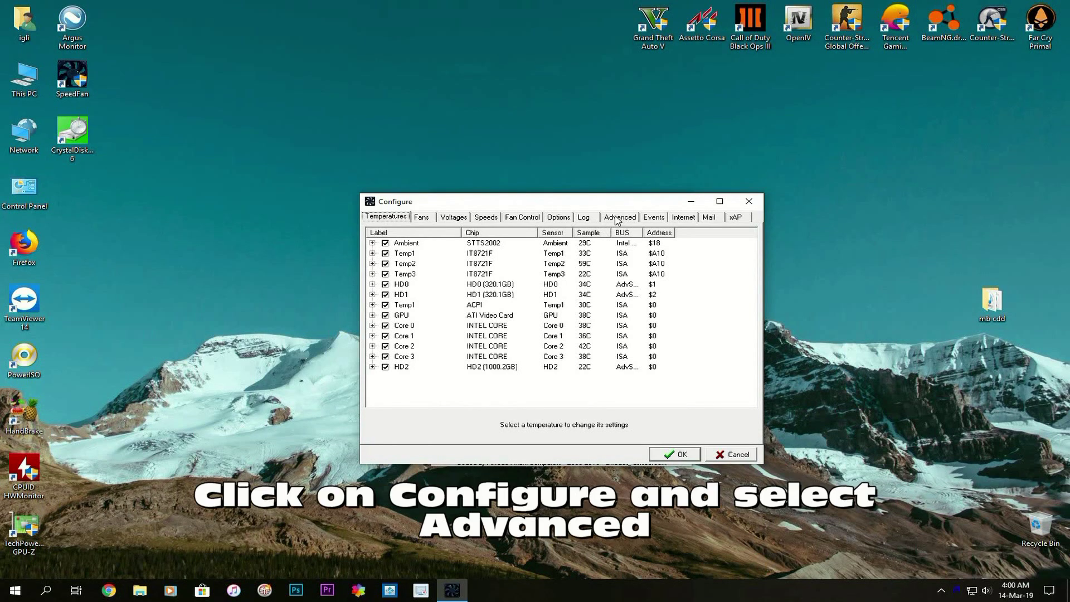
{"action": "left_click", "coordinate": [622, 218]}
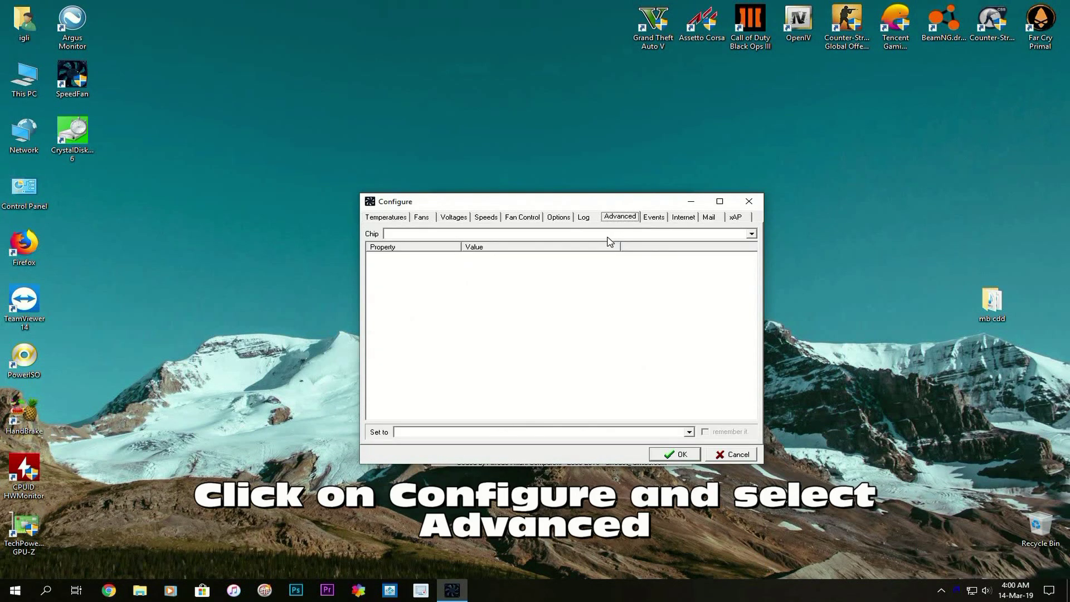
{"action": "left_click", "coordinate": [610, 235]}
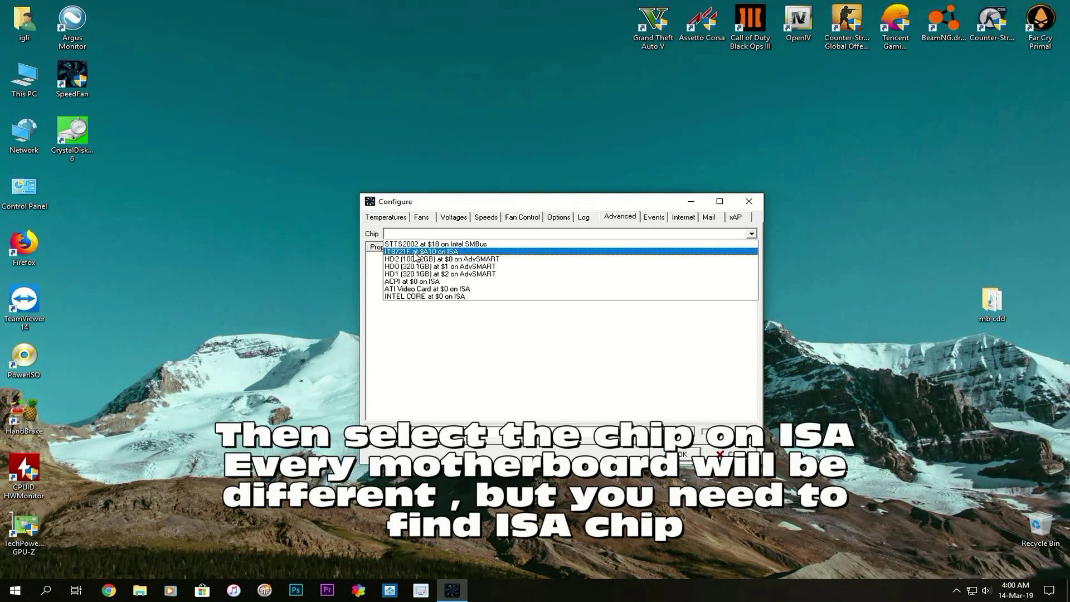
{"action": "left_click", "coordinate": [430, 254]}
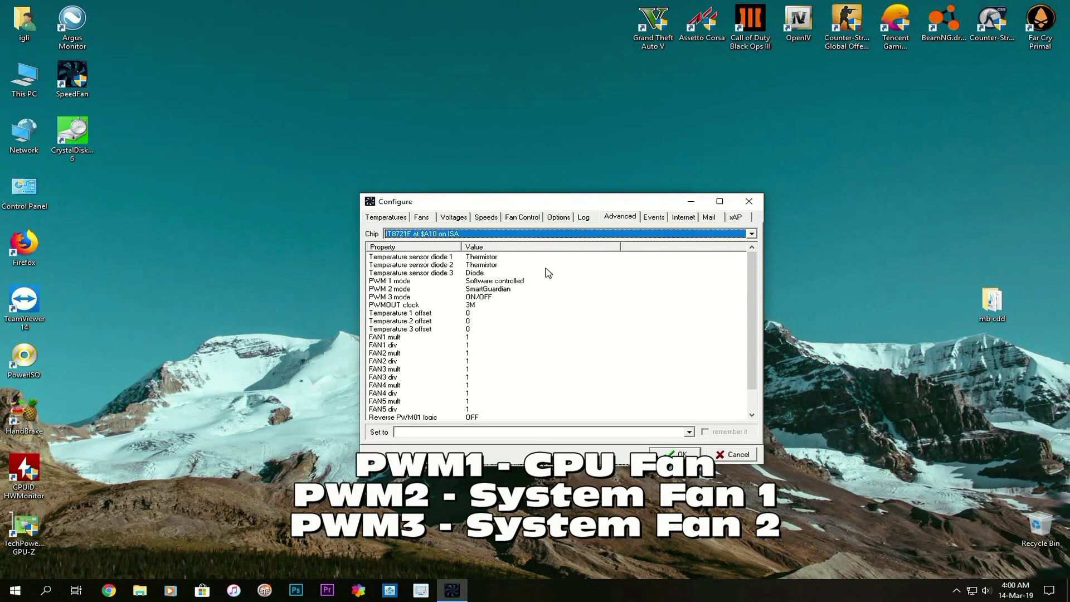
Examine the available settings for PWM 1 mode, cancel the configuration without changes and close SpeedFan
{"action": "left_click", "coordinate": [484, 282]}
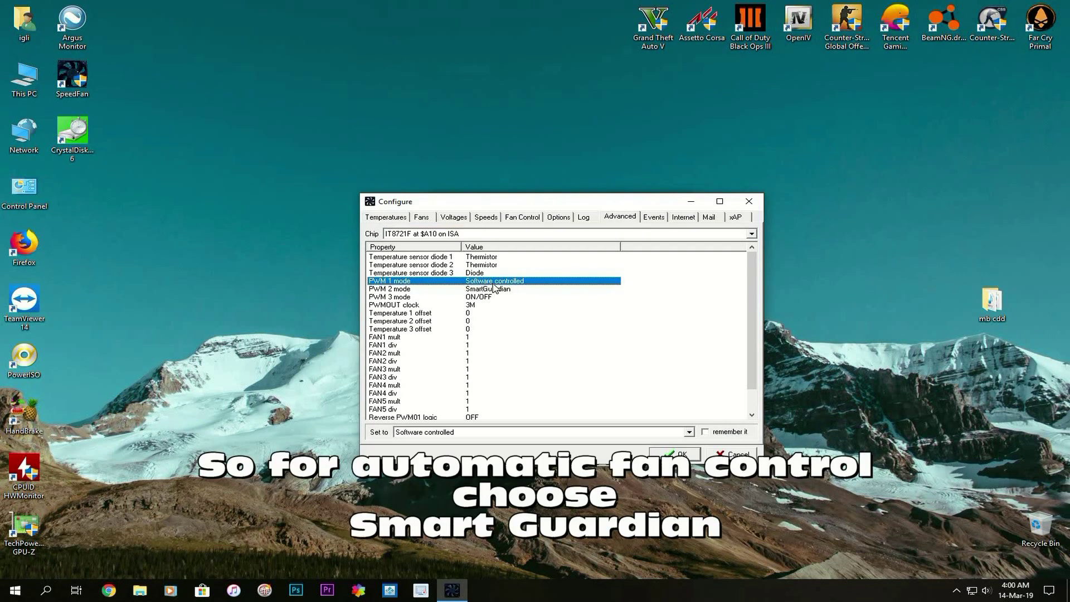
{"action": "left_click", "coordinate": [507, 434]}
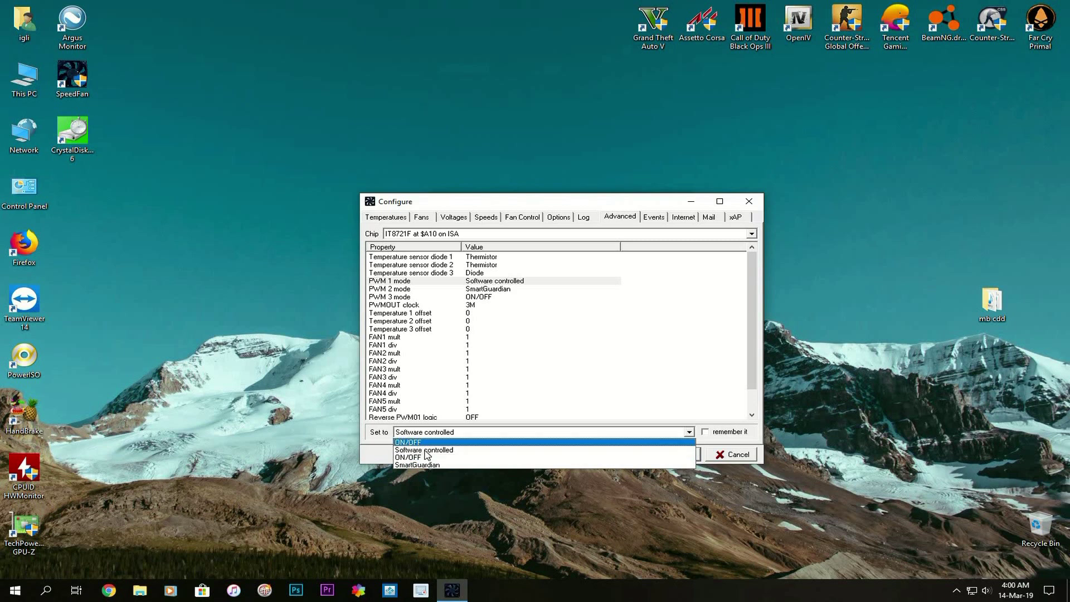
{"action": "key", "text": "Up"}
{"action": "key", "text": "Escape"}
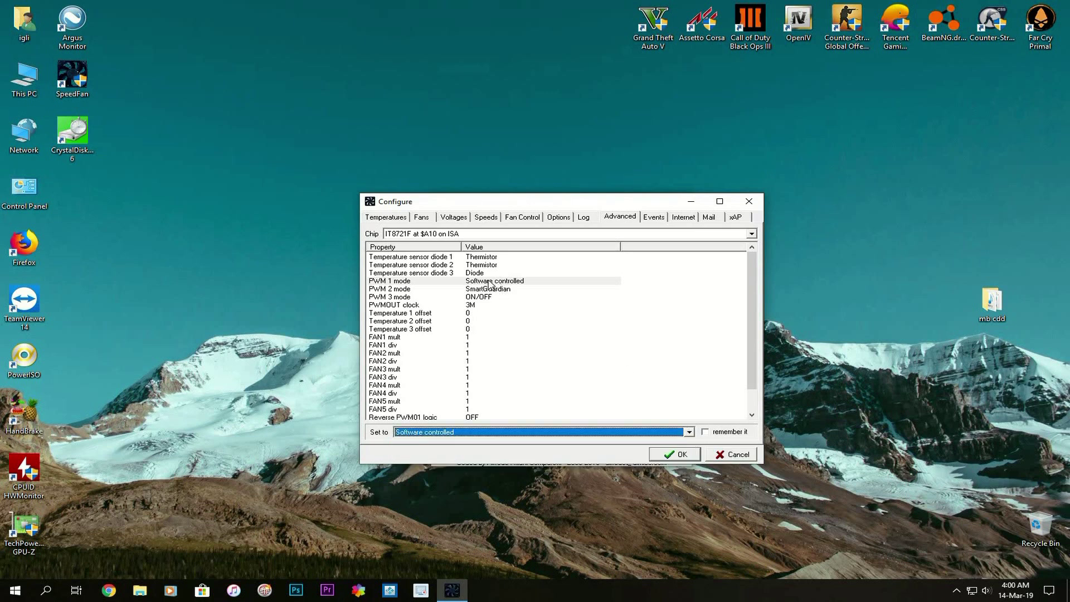
{"action": "left_click", "coordinate": [382, 282]}
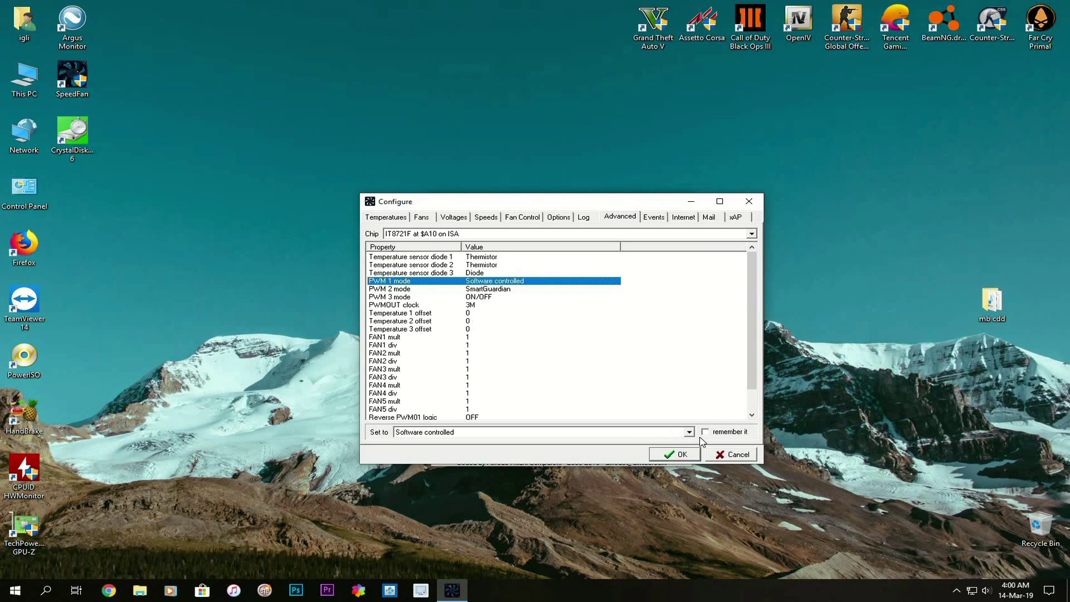
{"action": "left_click", "coordinate": [731, 454]}
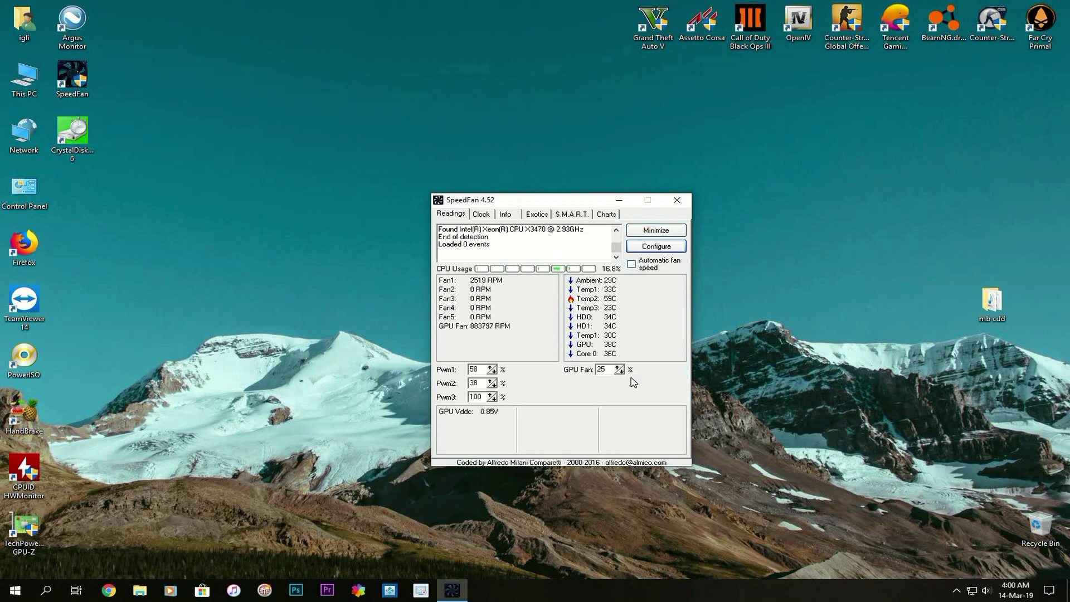
{"action": "left_click", "coordinate": [679, 202]}
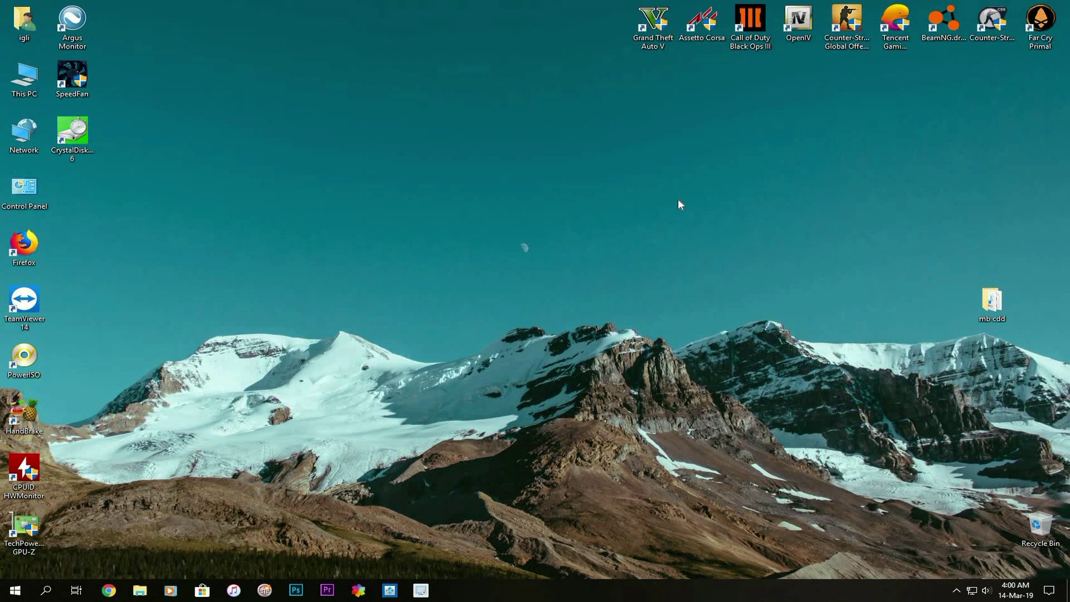